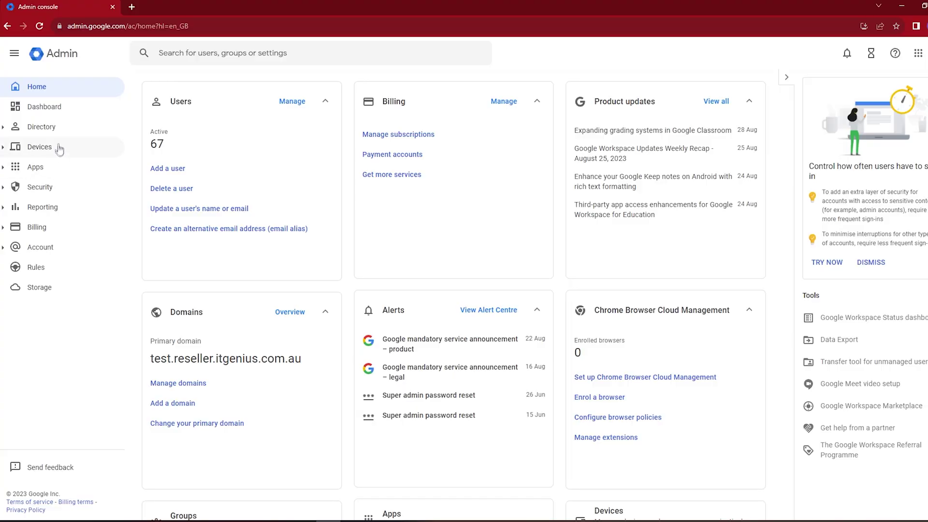
- Suspend the departed employee's account from the Directory Users list
click(42, 127)
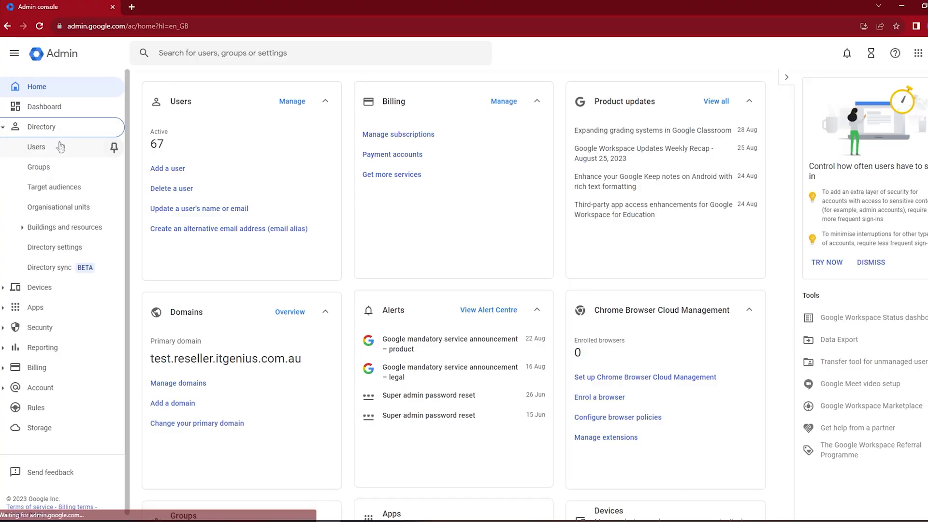
click(37, 145)
scroll(651, 205, down, 4)
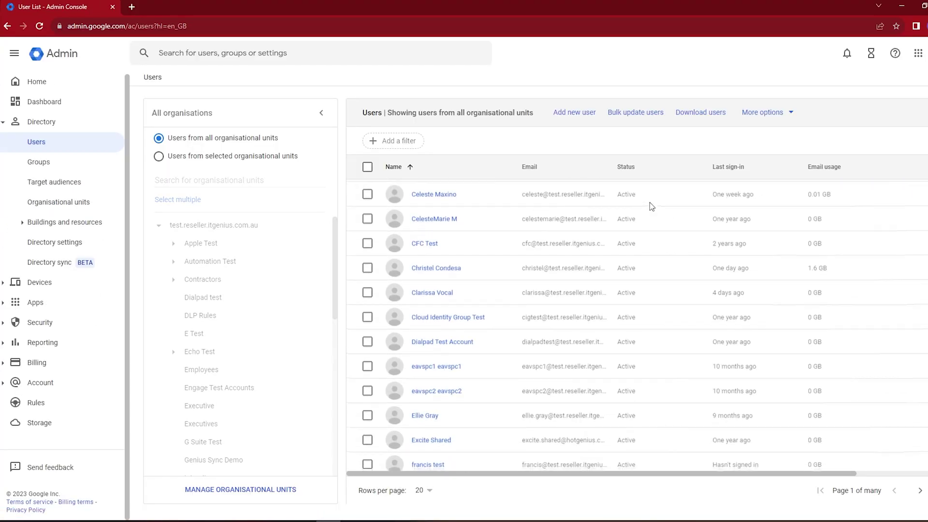
click(906, 459)
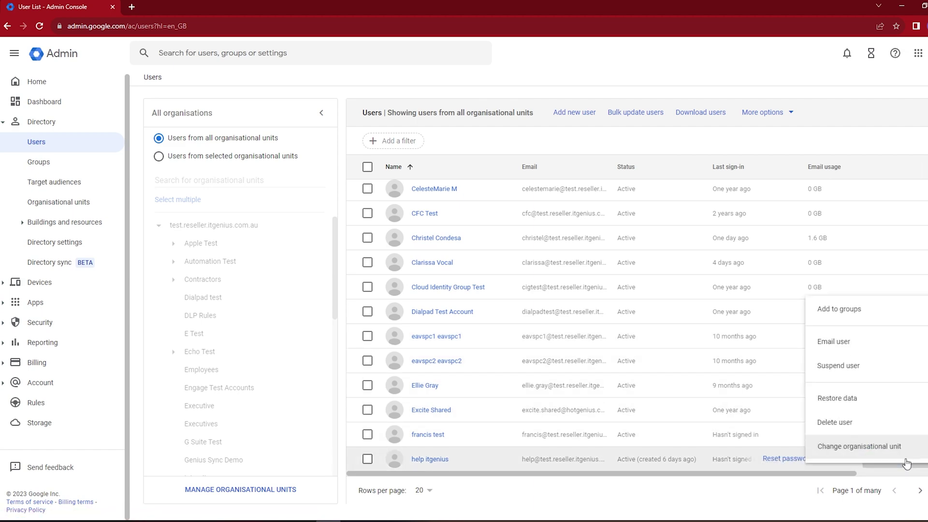
click(849, 364)
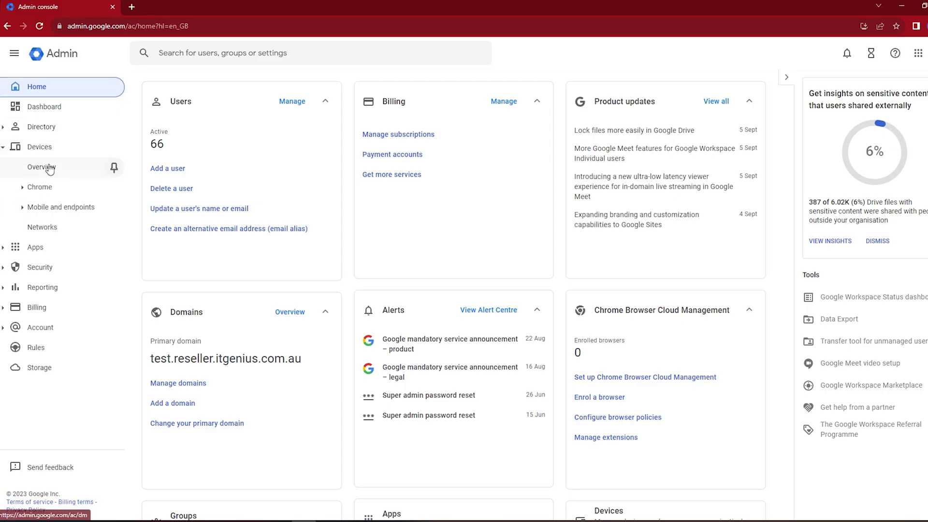
- Review the desktop endpoint devices and one device's sign-out and delete options
click(51, 169)
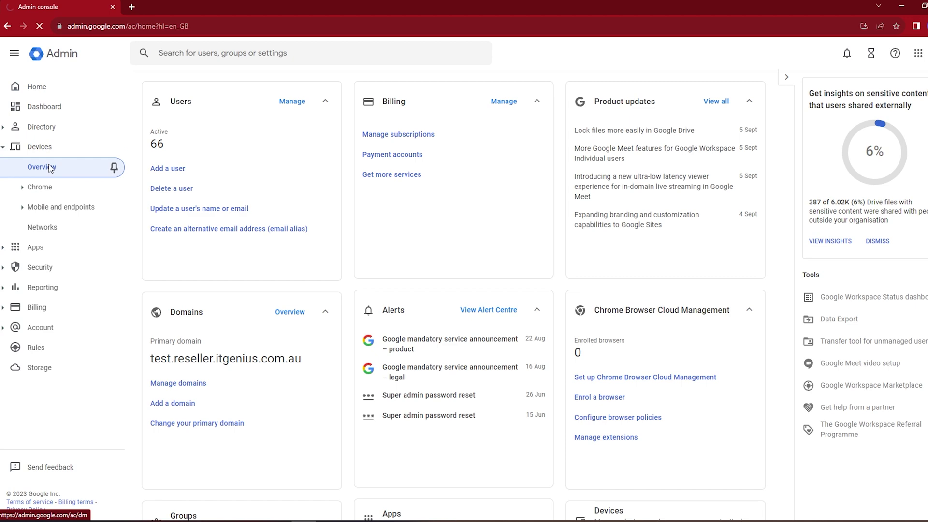
click(333, 153)
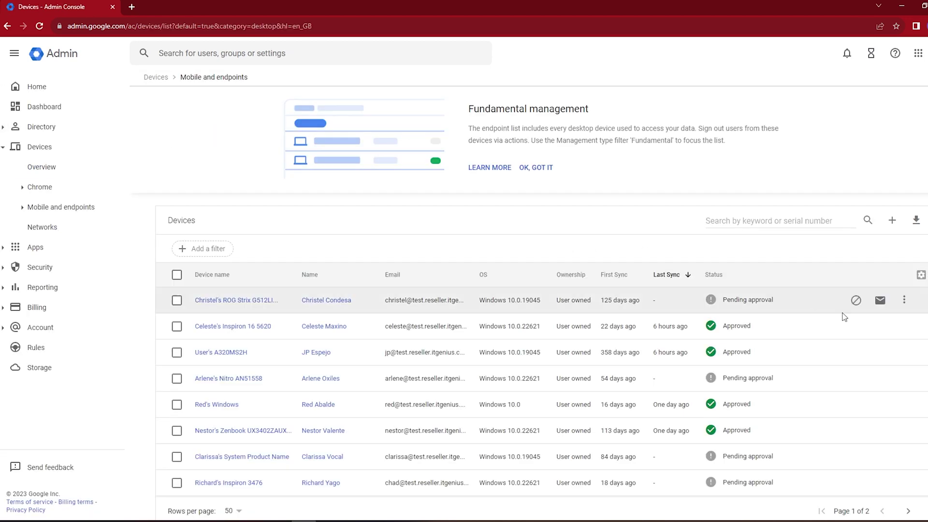
click(905, 408)
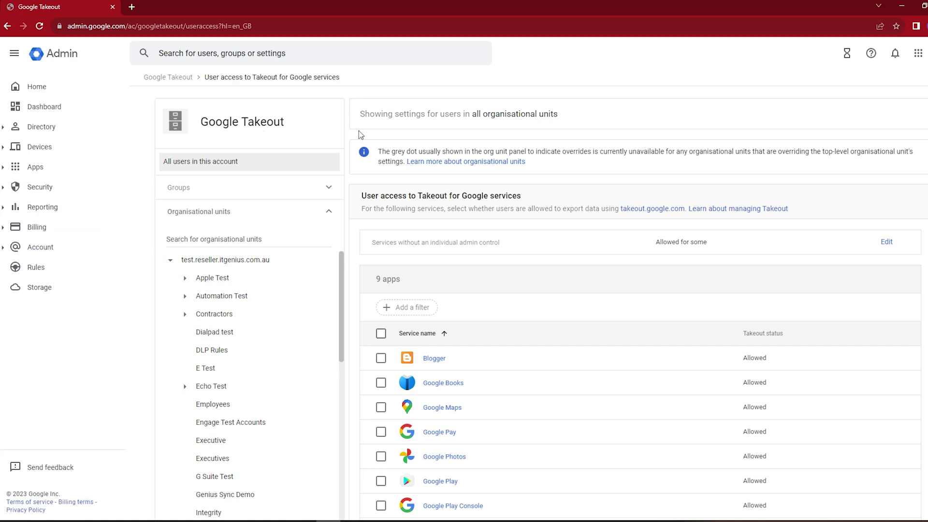
scroll(351, 338, down, 2)
scroll(293, 327, down, 2)
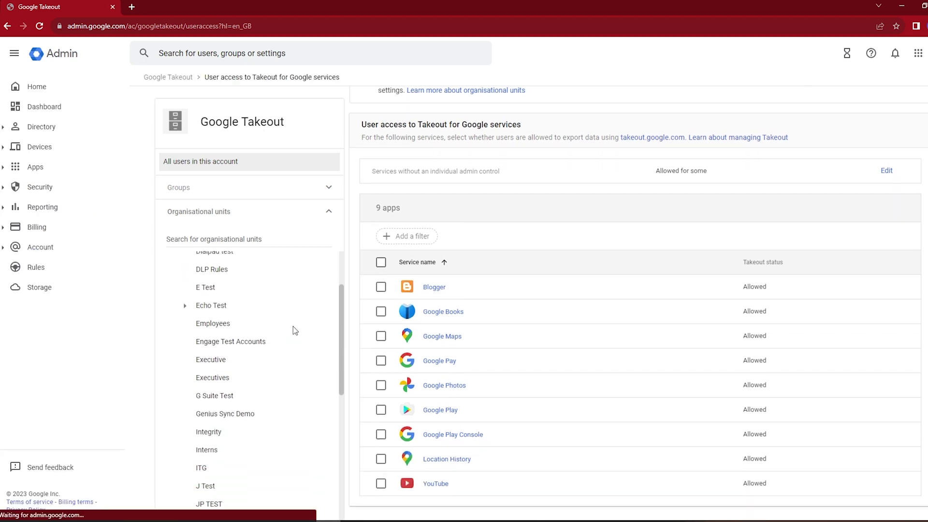
scroll(293, 326, down, 5)
scroll(398, 338, up, 2)
scroll(359, 340, down, 1)
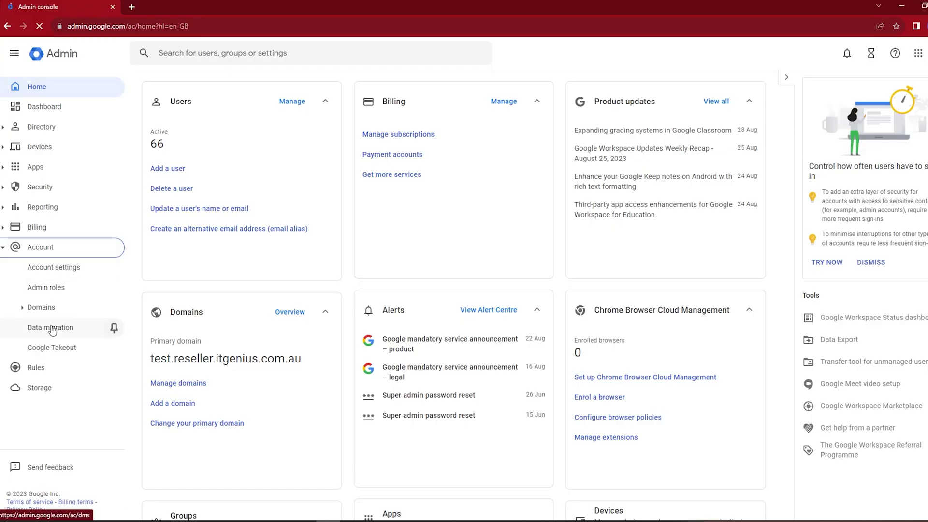
- Open Data migration and start adding a user to migrate
click(52, 328)
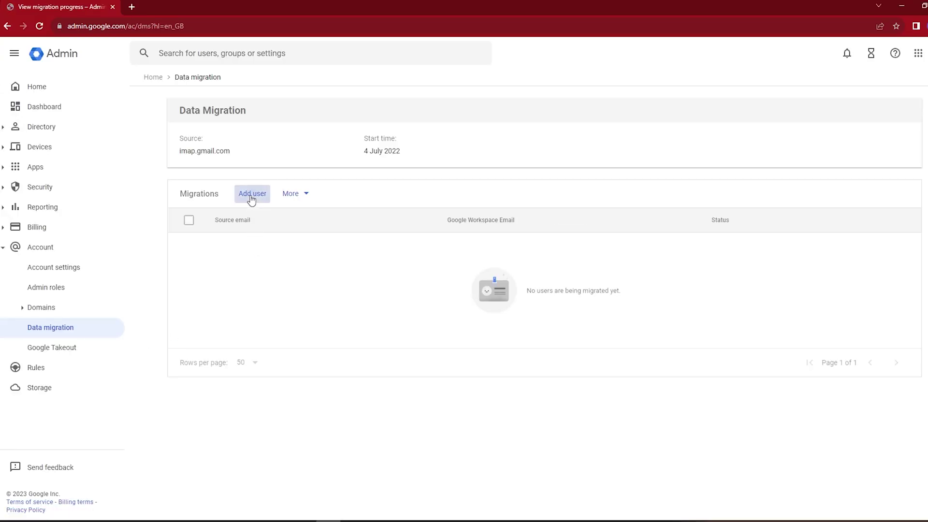
click(252, 194)
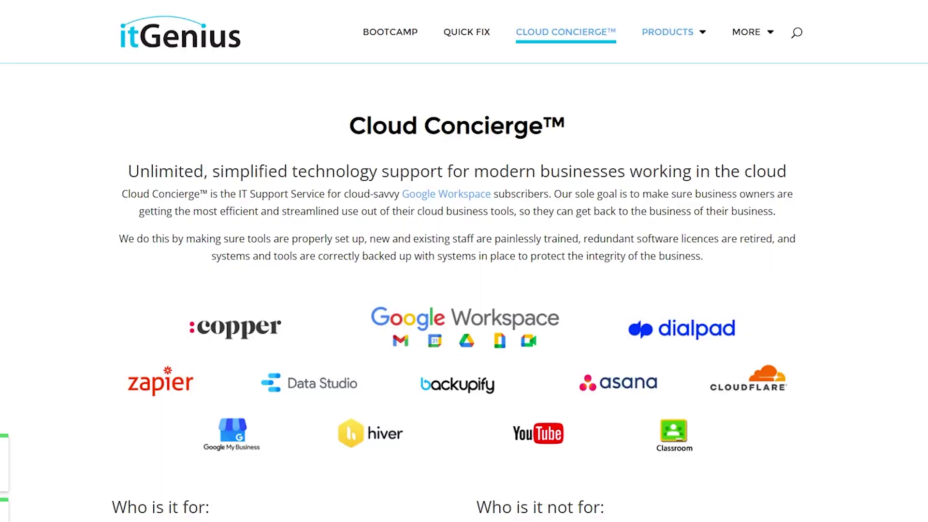
scroll(464, 290, down, 5)
scroll(464, 290, down, 9)
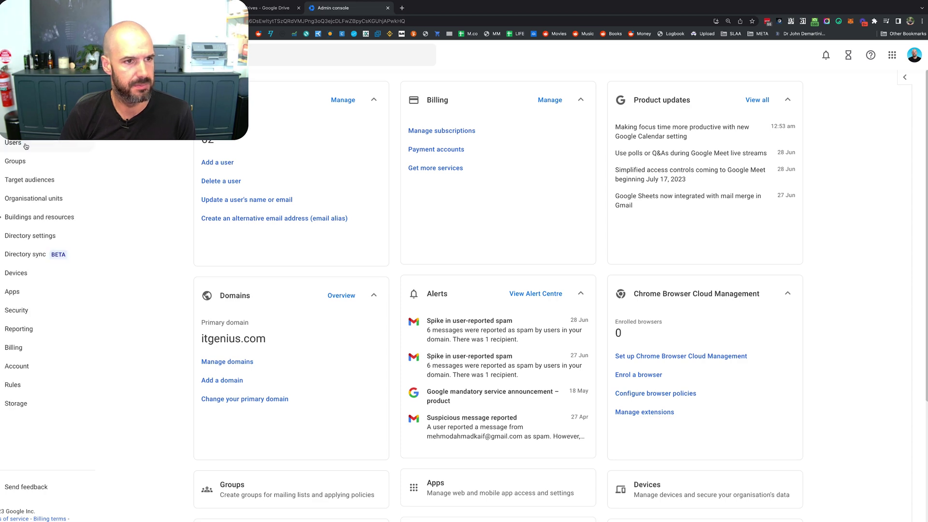
- Browse the all-users list zoomed in, then open the group's General settings
click(112, 150)
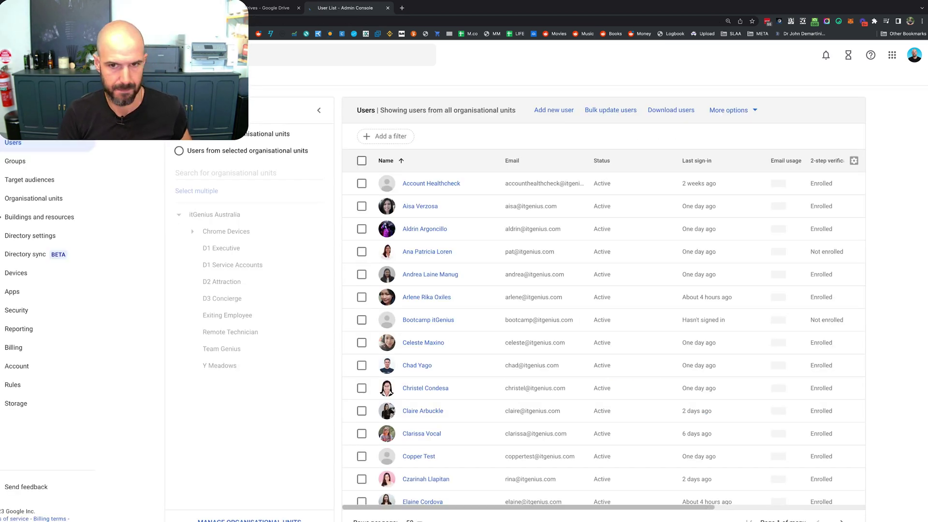
scroll(438, 182, down, 3)
scroll(439, 182, down, 5)
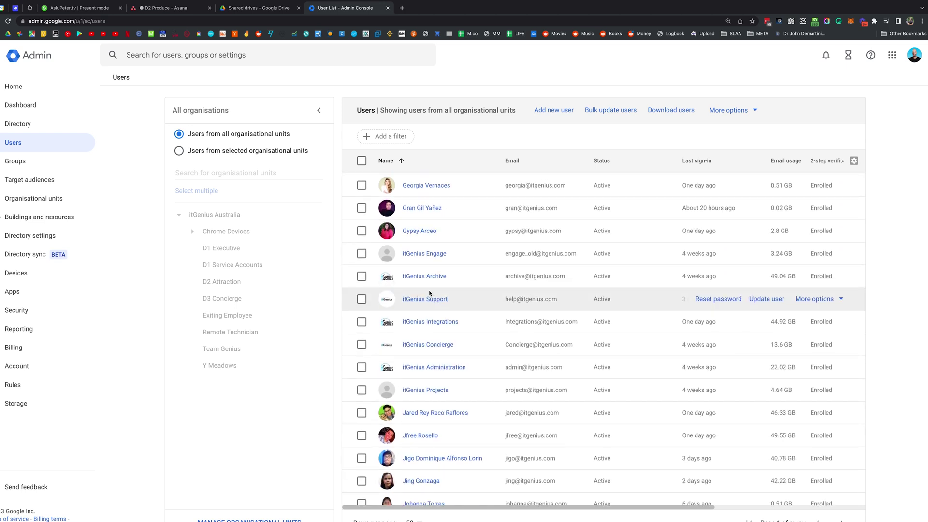
key(super+equal)
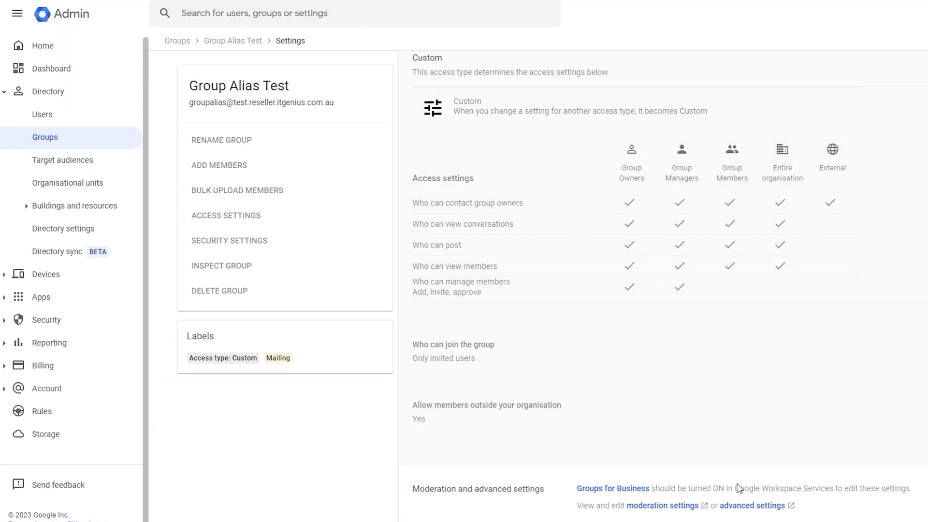
click(753, 506)
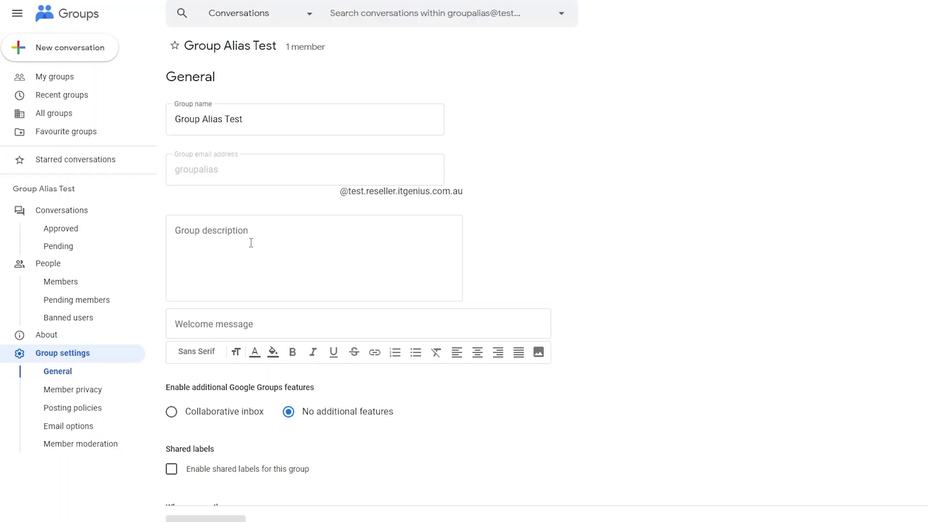
- Turn on auto-reply to non-members inside the organisation
scroll(247, 244, down, 10)
scroll(246, 244, down, 20)
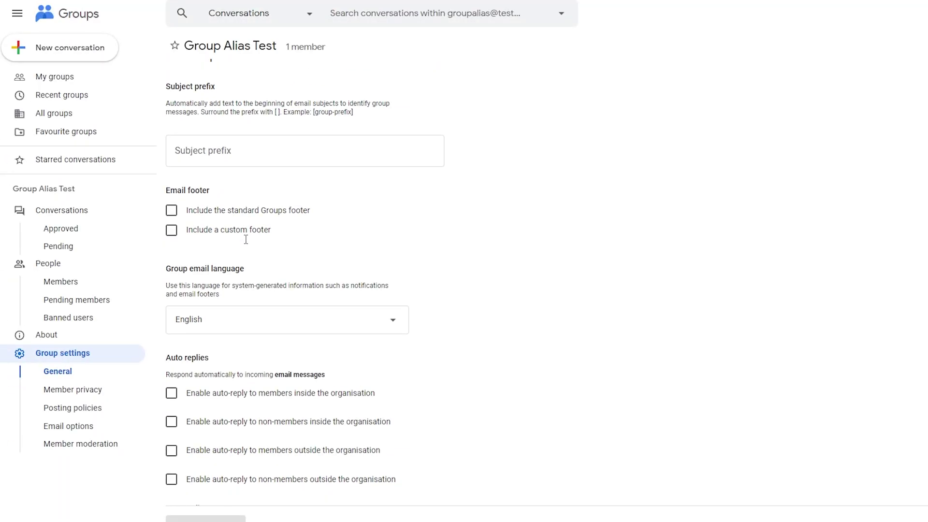
click(172, 307)
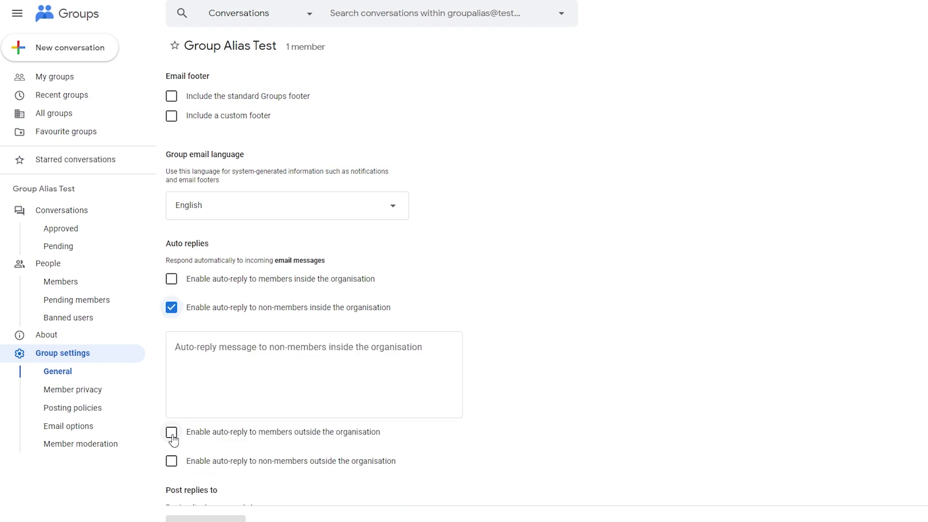
scroll(176, 451, down, 3)
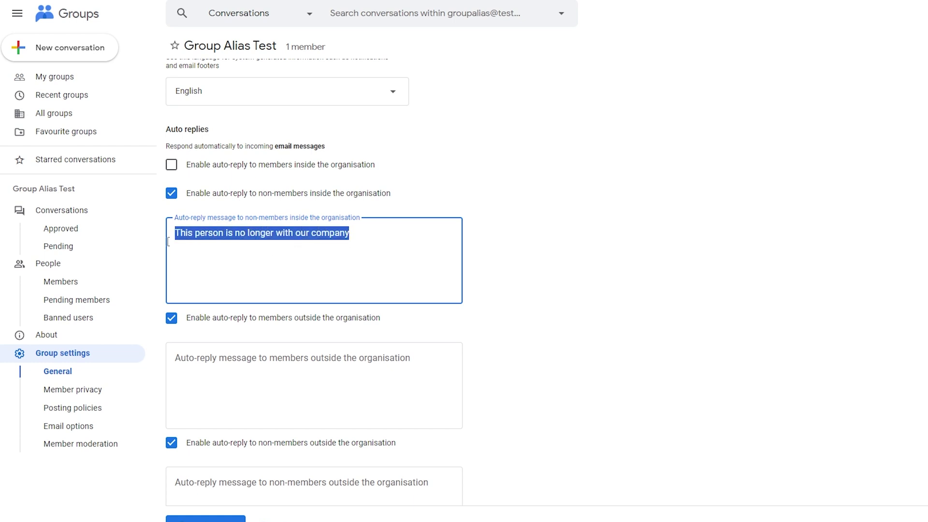
- Paste 'This person is no longer with our company' into both outside-sender auto-reply boxes
click(240, 372)
text(This person is no longer with our company)
scroll(241, 373, down, 2)
click(243, 373)
text(This person is no longer with our company)
scroll(192, 471, down, 1)
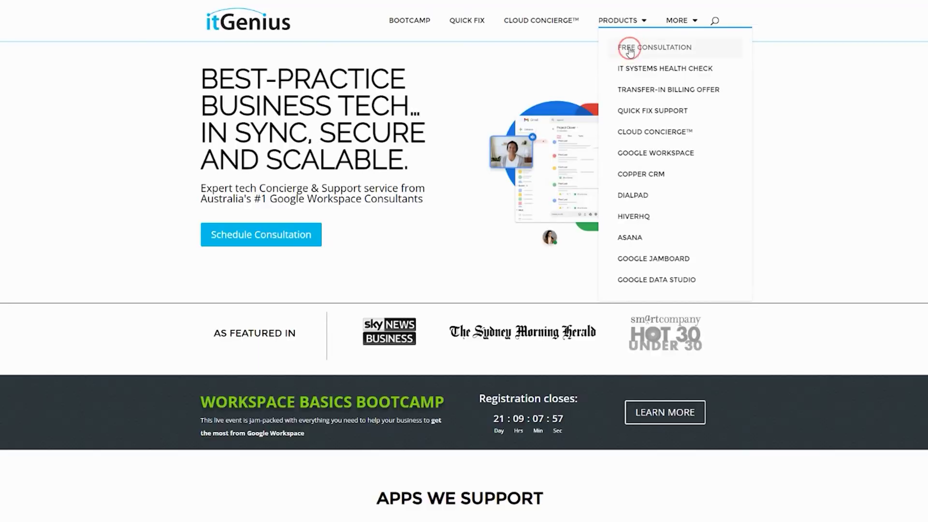
click(629, 48)
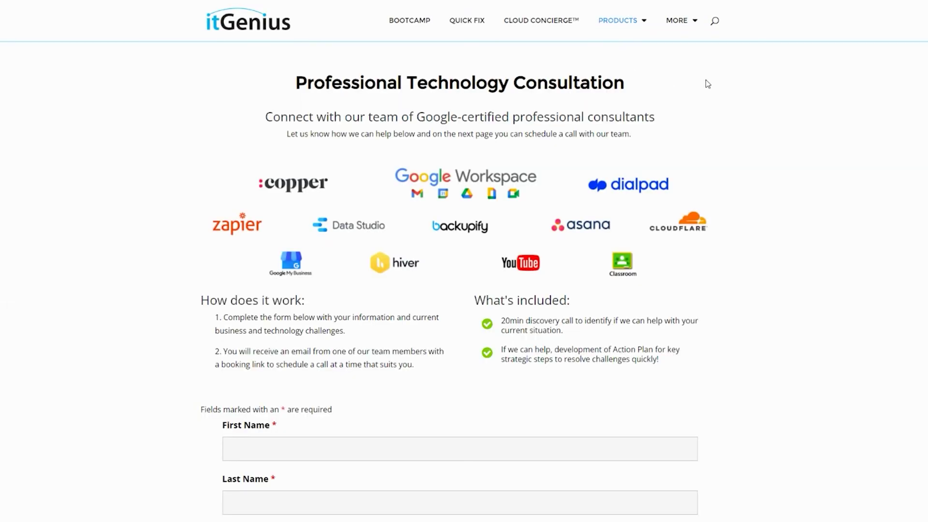
scroll(454, 284, down, 1)
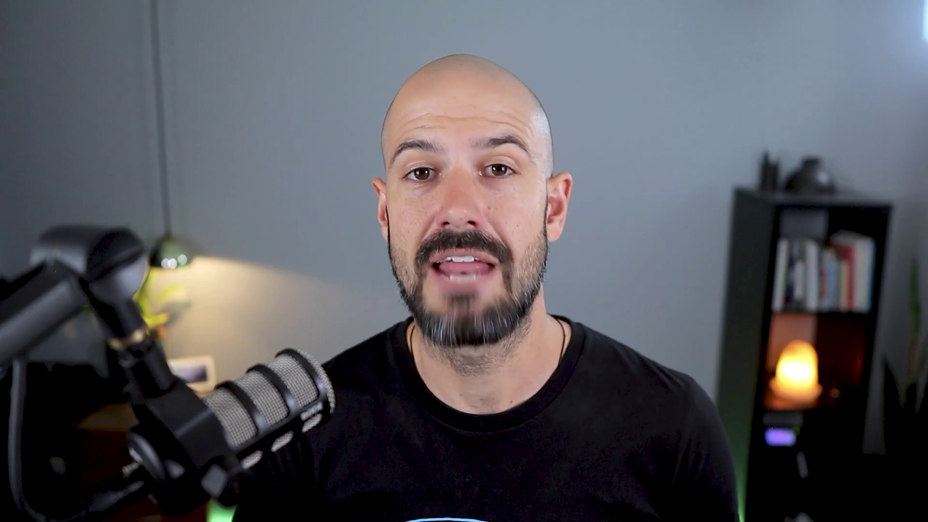